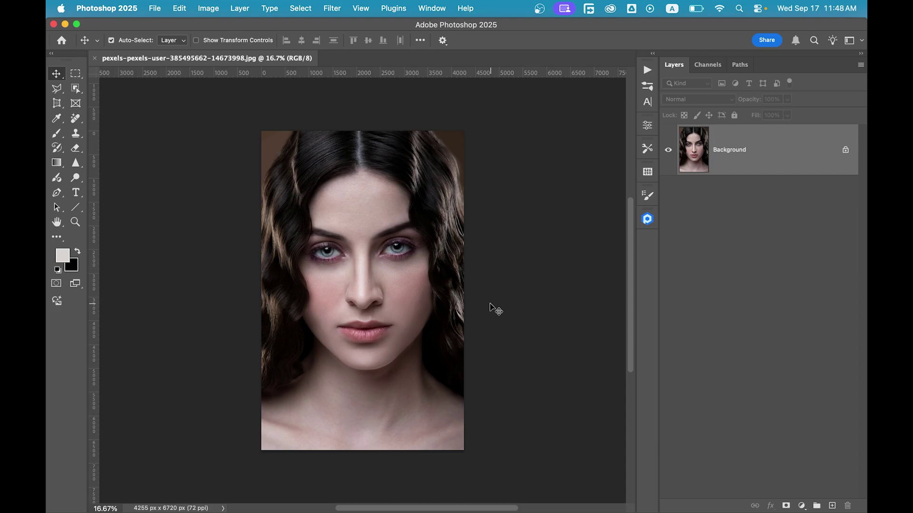
# Open the Select menu in the menu bar over the portrait
pyautogui.click(313, 9)
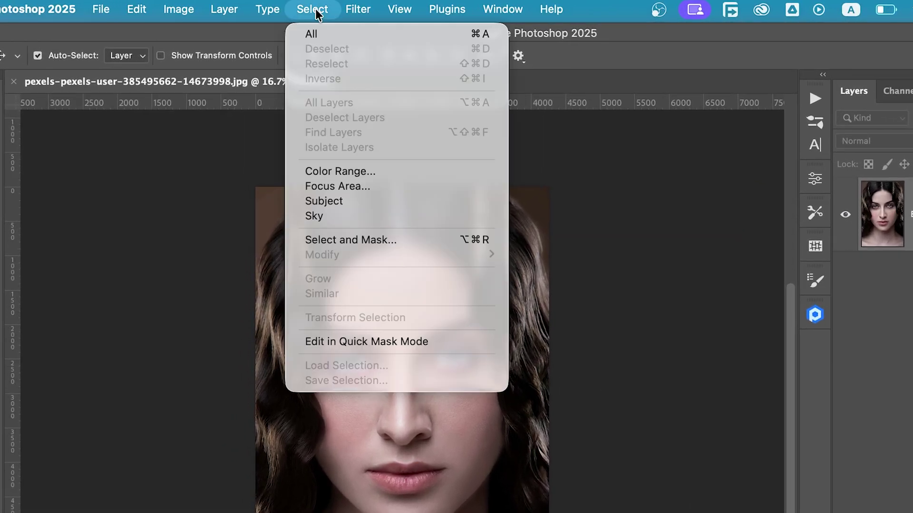
# Select the skin with Color Range: Skin Tones, Detect Faces, fuzziness about 107
pyautogui.click(343, 173)
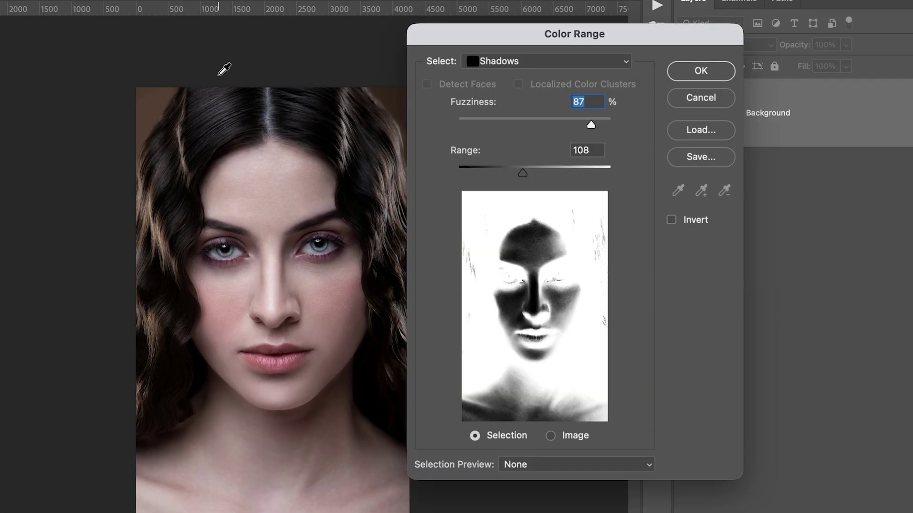
pyautogui.click(539, 65)
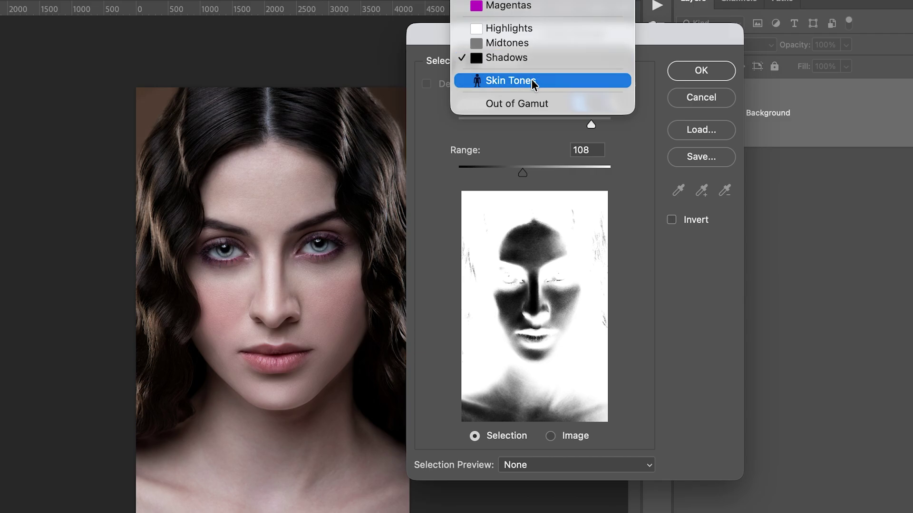
pyautogui.click(539, 79)
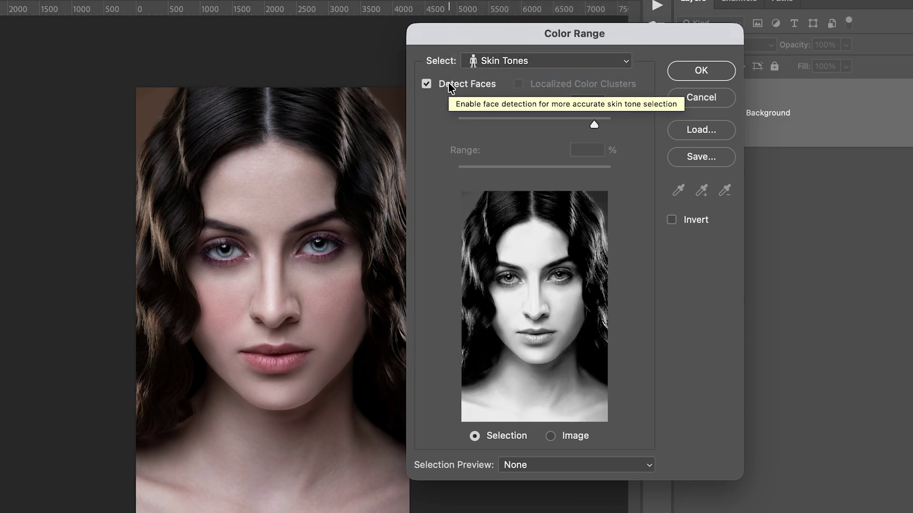
pyautogui.click(525, 125)
pyautogui.moveTo(526, 121); pyautogui.dragTo(539, 125)
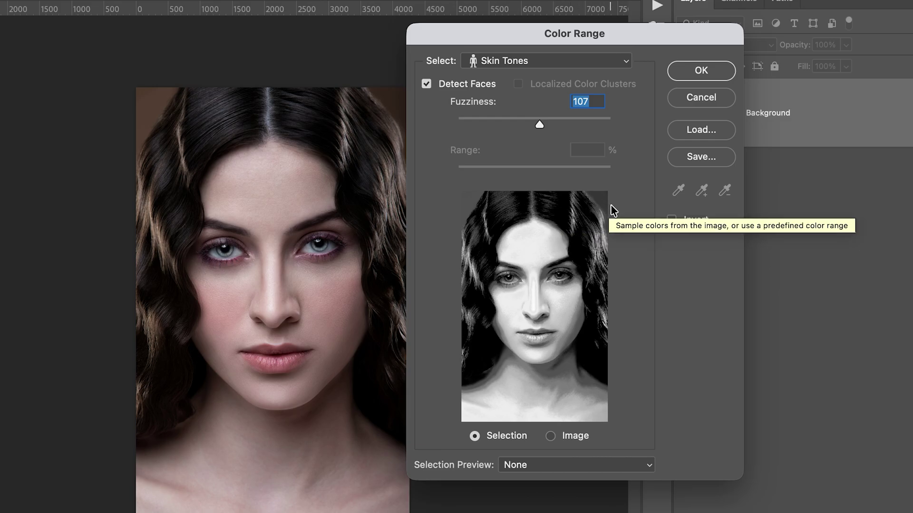
pyautogui.click(700, 70)
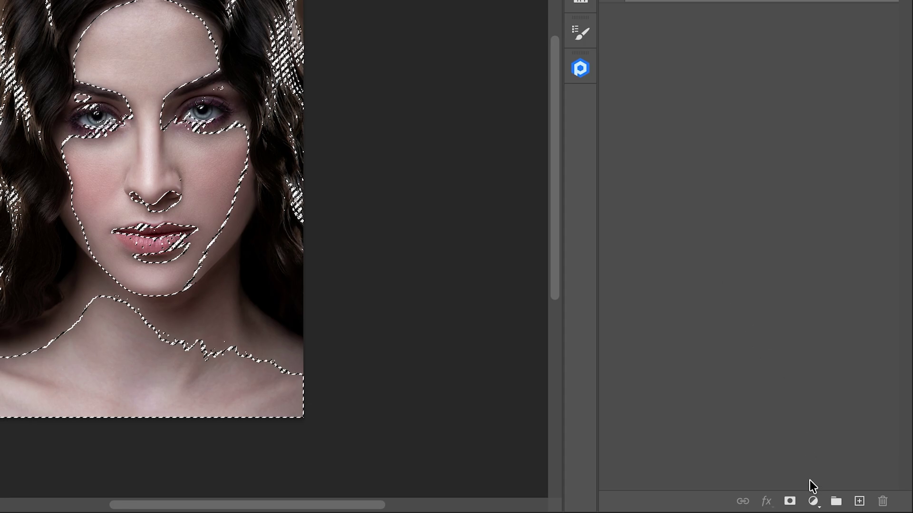
# Add a light peach (ffc489) Solid Color fill layer masked to the skin selection
pyautogui.click(813, 502)
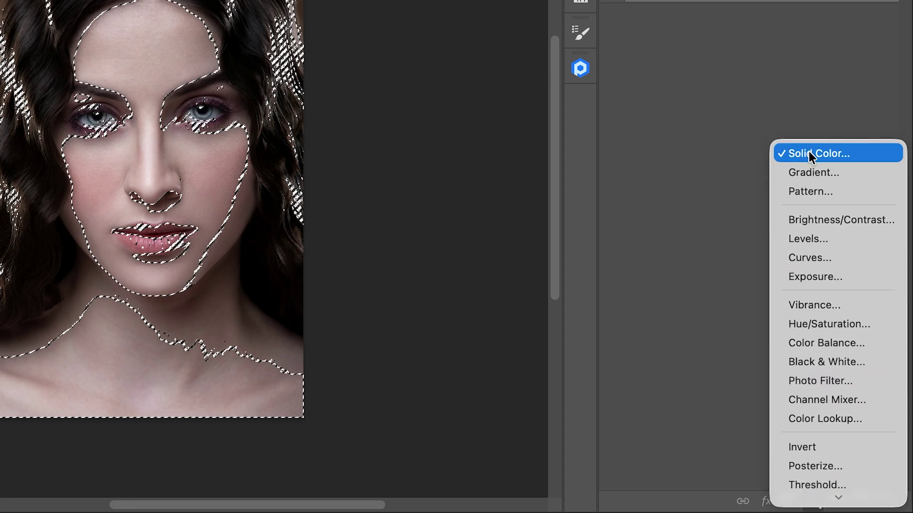
pyautogui.click(808, 156)
pyautogui.moveTo(425, 149); pyautogui.dragTo(419, 111)
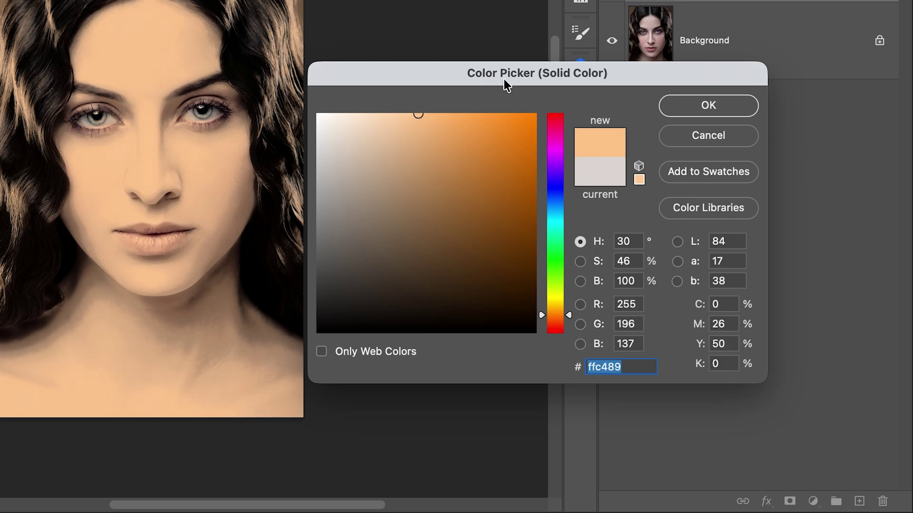
pyautogui.click(698, 104)
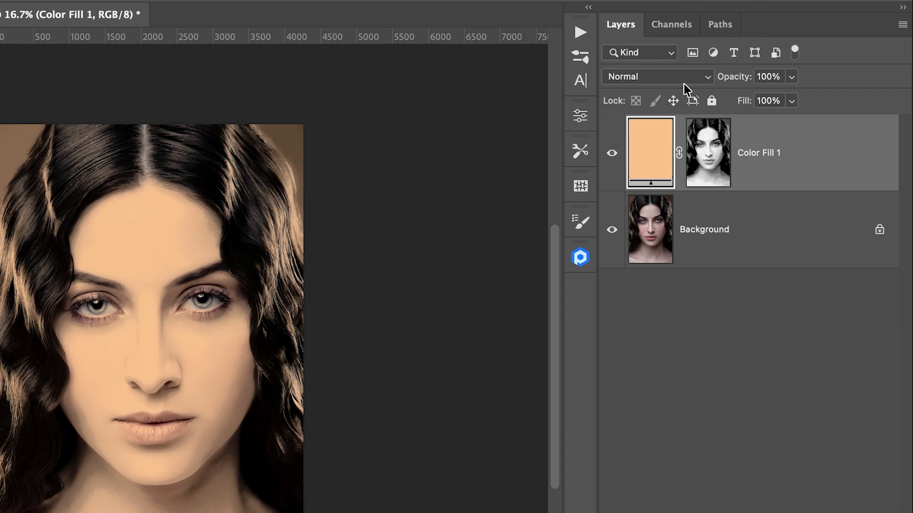
# Set Color Fill 1 to Linear Burn at 20% opacity and target its mask
pyautogui.click(683, 77)
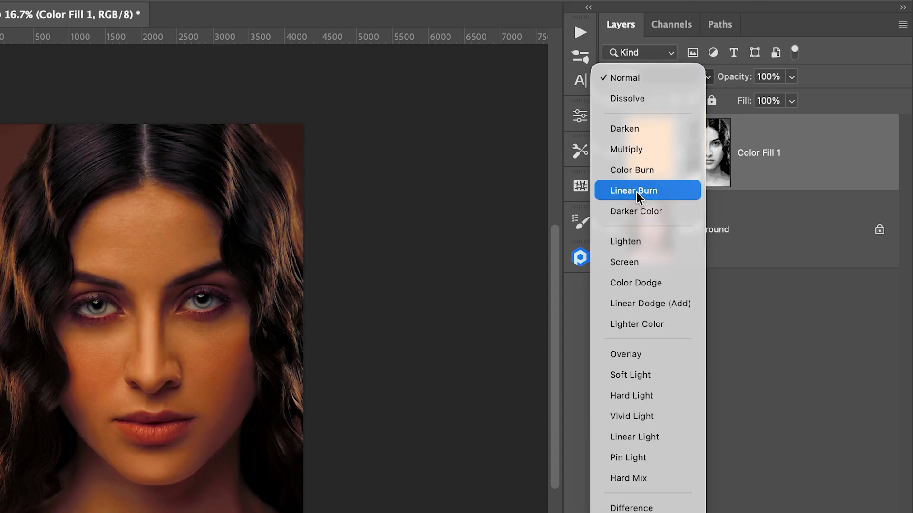
pyautogui.click(636, 192)
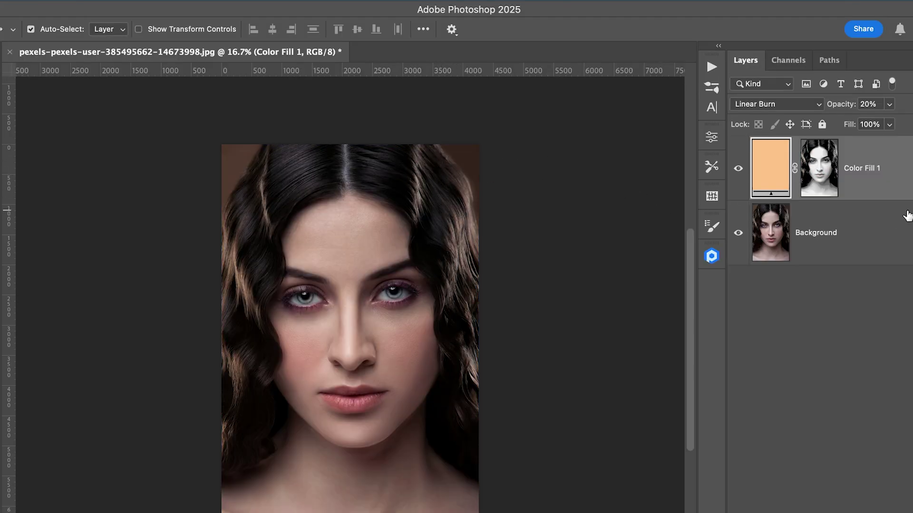
pyautogui.click(816, 169)
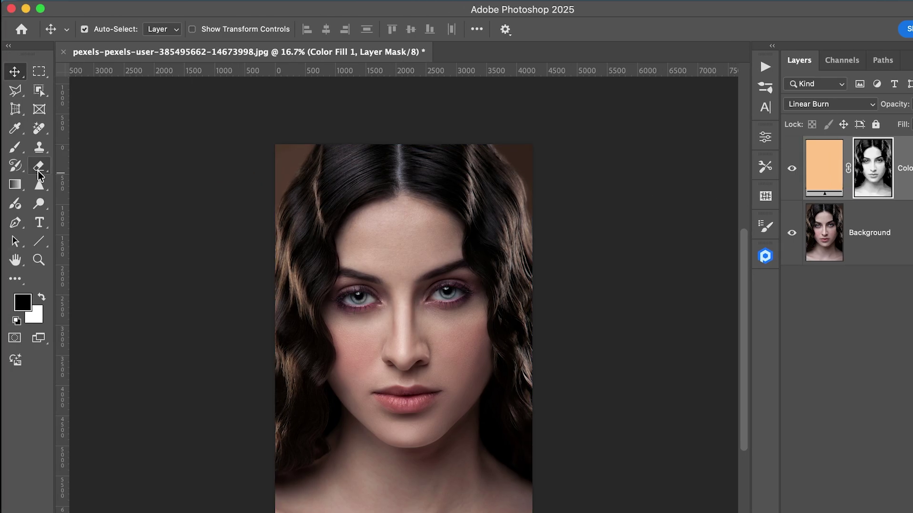
# Set up a black Soft Round brush for painting on the fill layer's mask
pyautogui.click(14, 148)
pyautogui.click(102, 32)
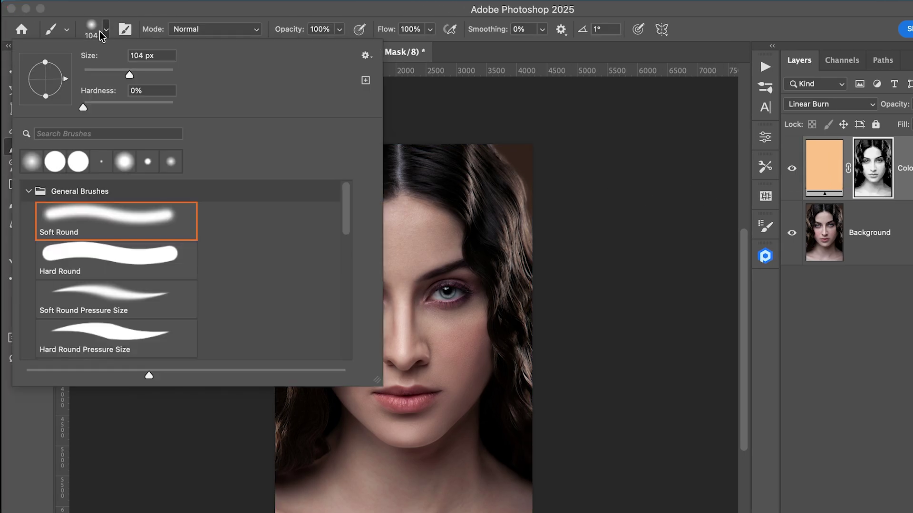
pyautogui.press('Return')
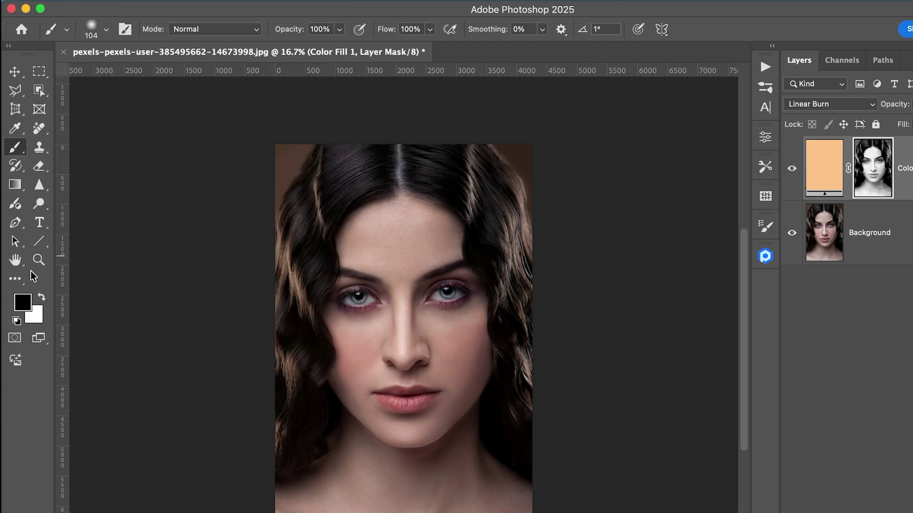
pyautogui.click(23, 304)
pyautogui.click(872, 287)
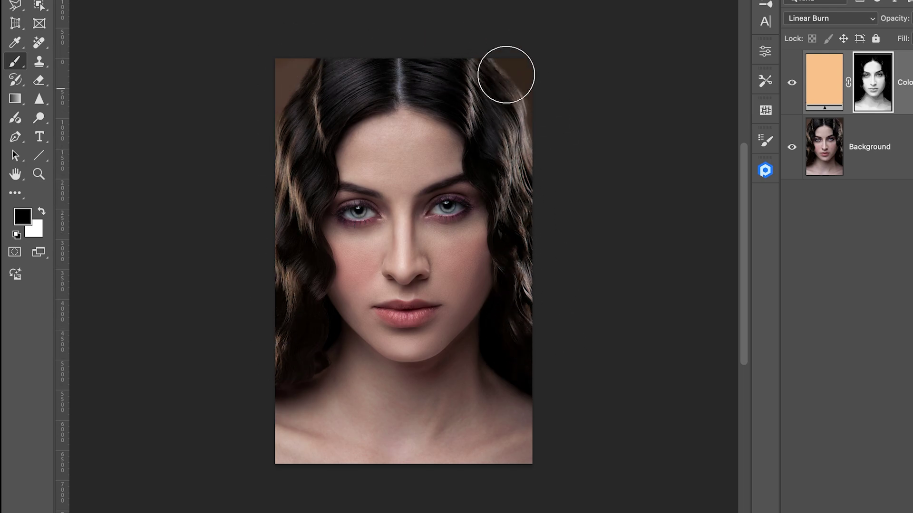
pyautogui.doubleClick(820, 85)
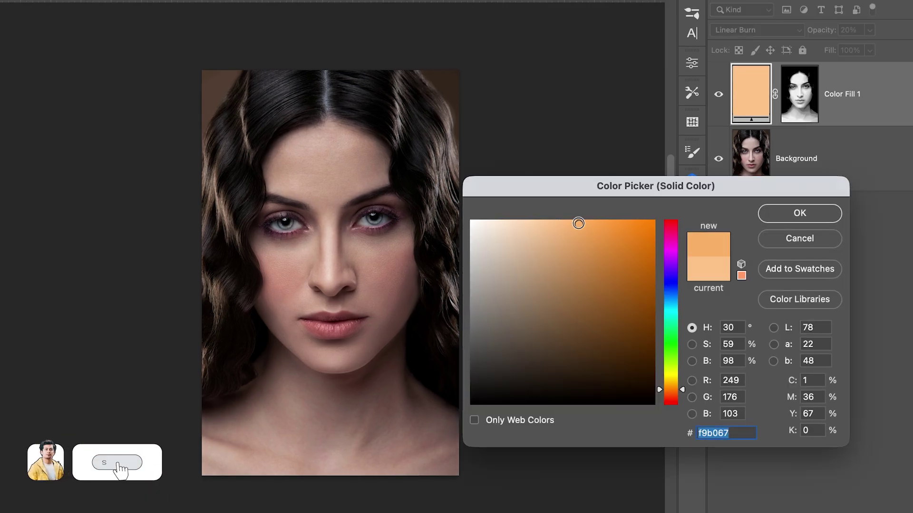
# Change the fill to a deeper orange (ffa954), then hide the layer for comparison
pyautogui.moveTo(578, 223); pyautogui.dragTo(594, 218)
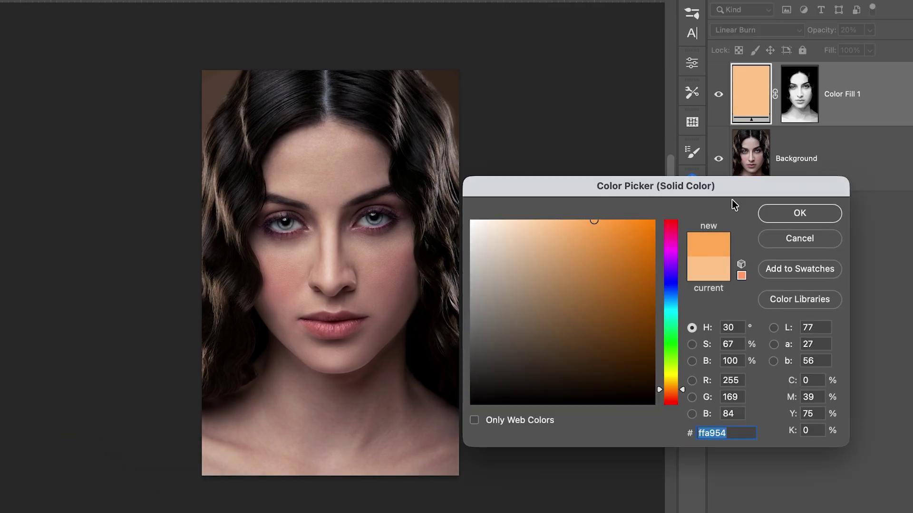
pyautogui.click(783, 216)
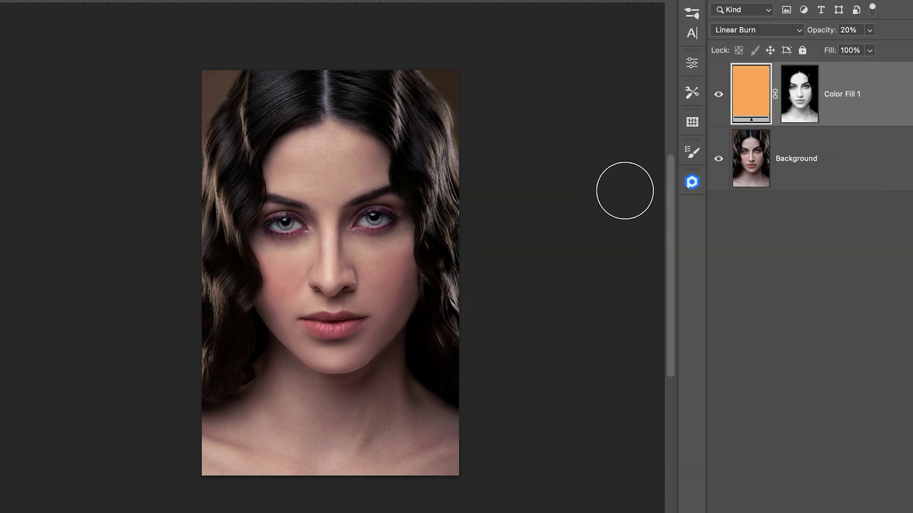
pyautogui.click(718, 95)
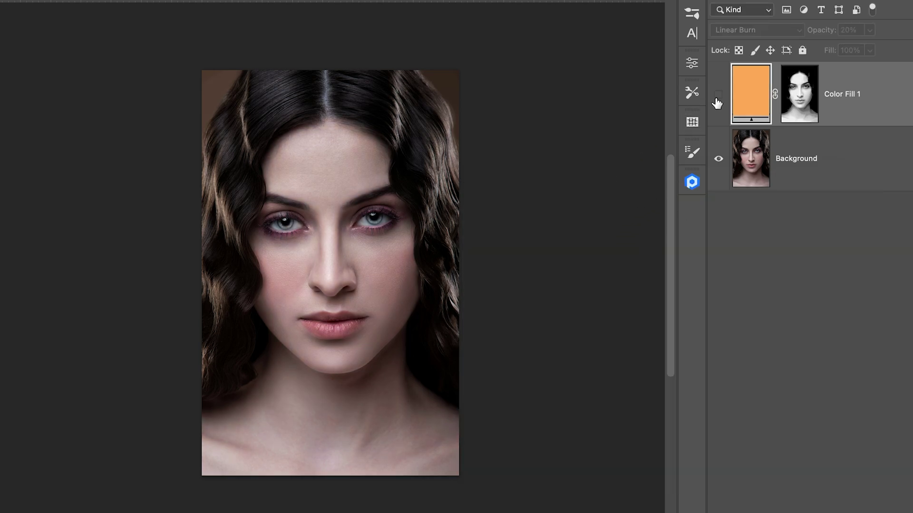
# Turn Color Fill 1 back on to restore the orange skin tint
pyautogui.click(718, 96)
pyautogui.click(718, 95)
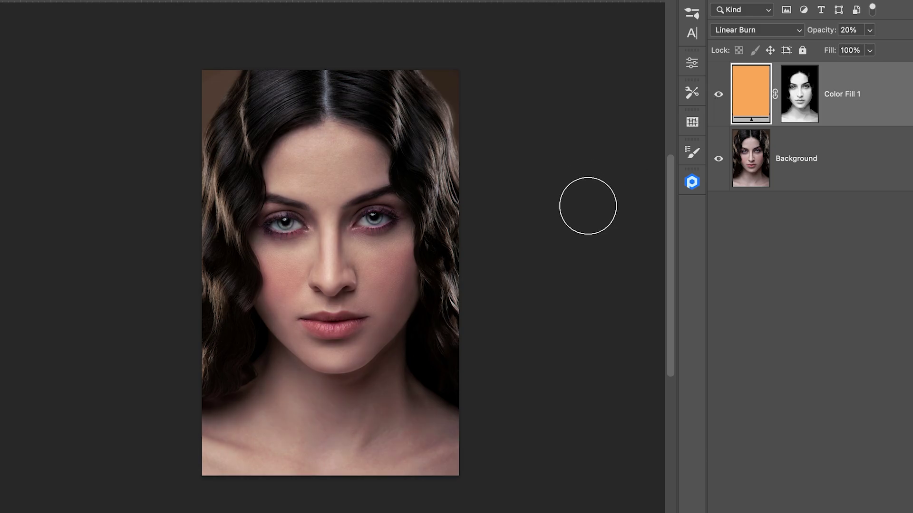